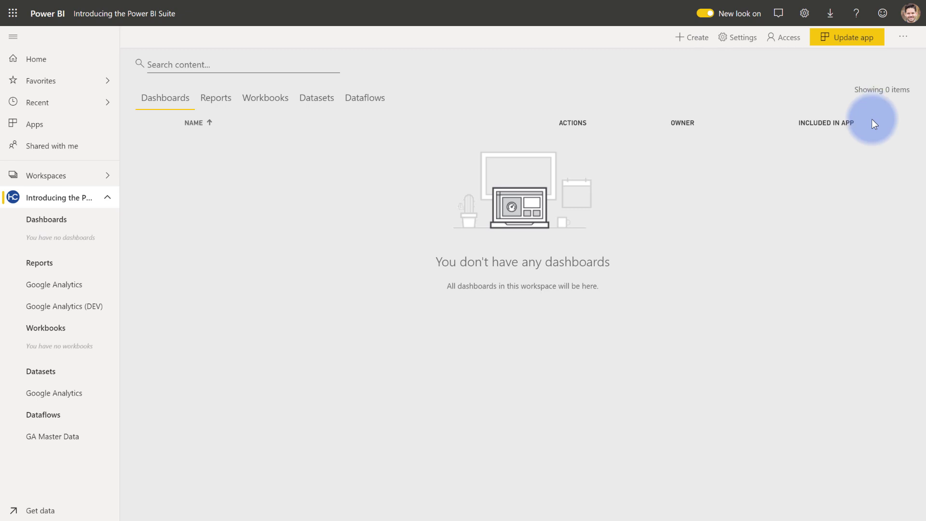
Start updating the app and review its name, description and support site URL
left_click(842, 42)
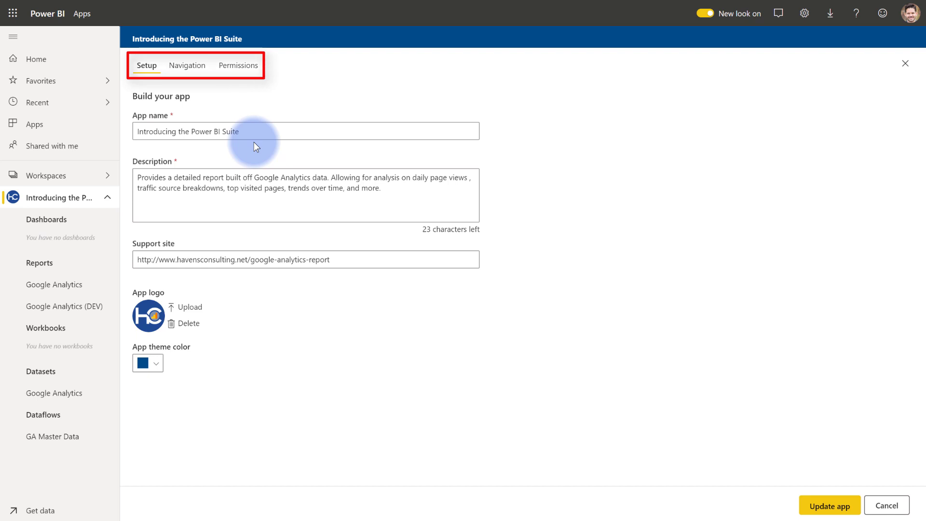
left_click(192, 130)
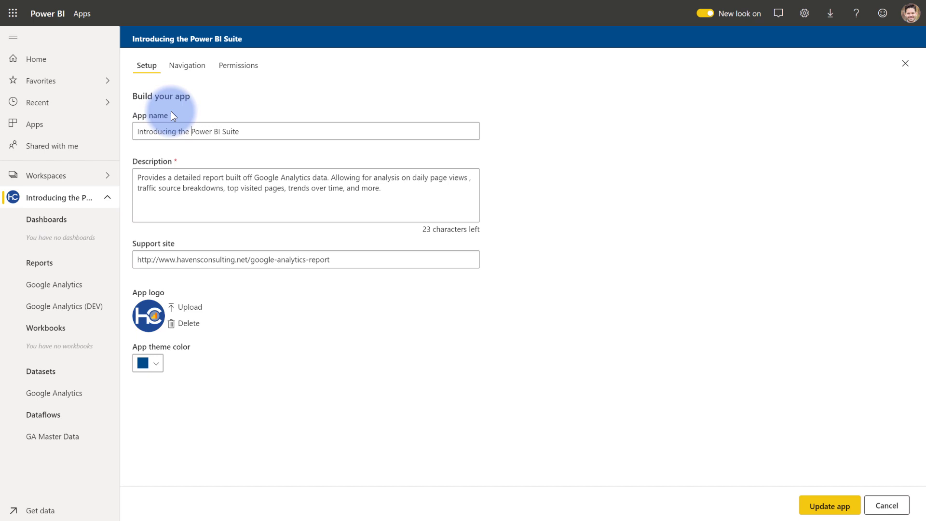
triple_click(170, 133)
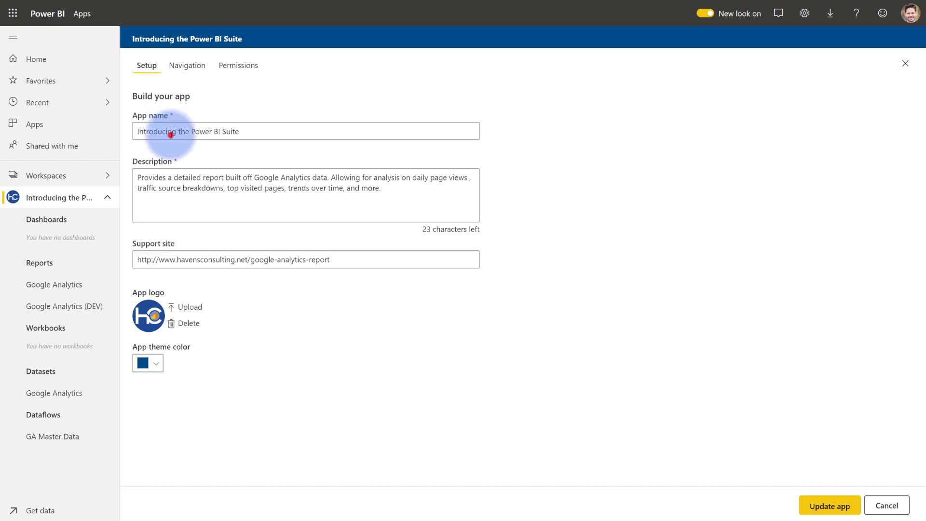
left_click(183, 186)
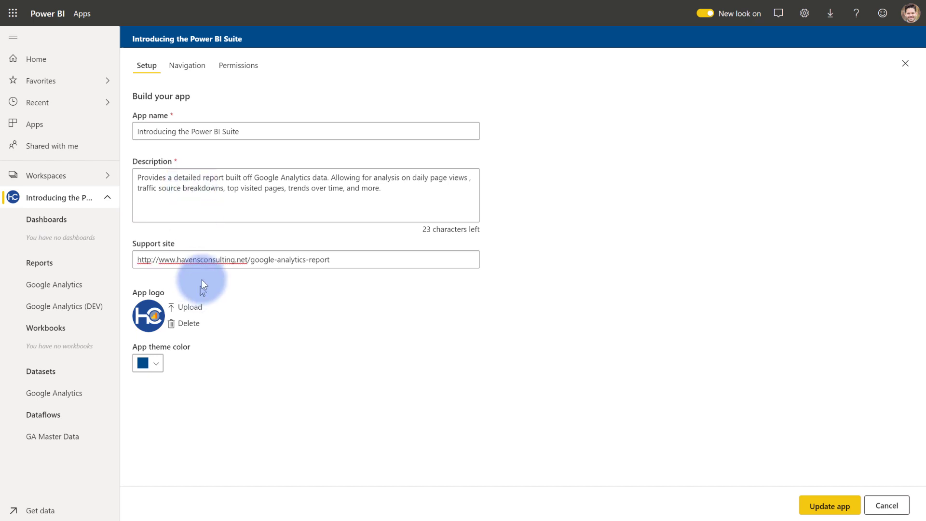
triple_click(202, 261)
left_click(203, 261)
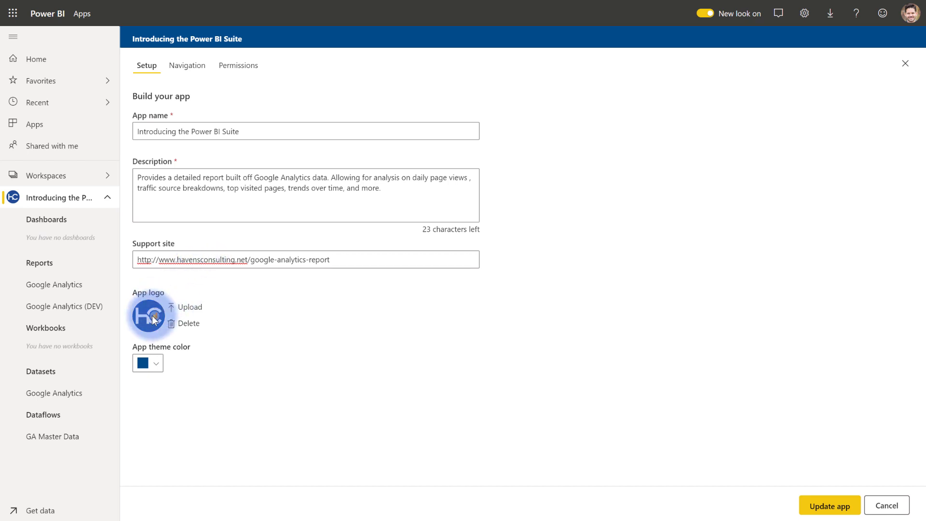
Look over the app's theme colour palette, then go to the Navigation settings
left_click(158, 367)
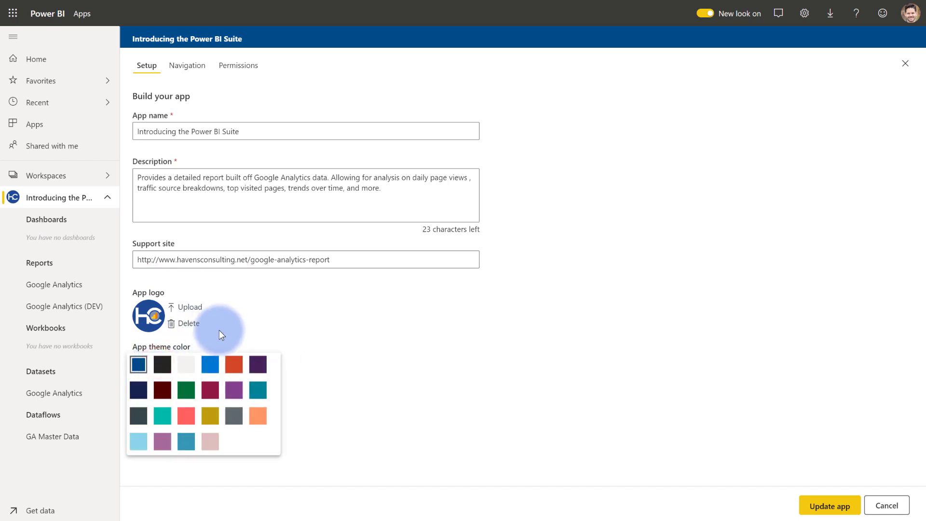
left_click(193, 327)
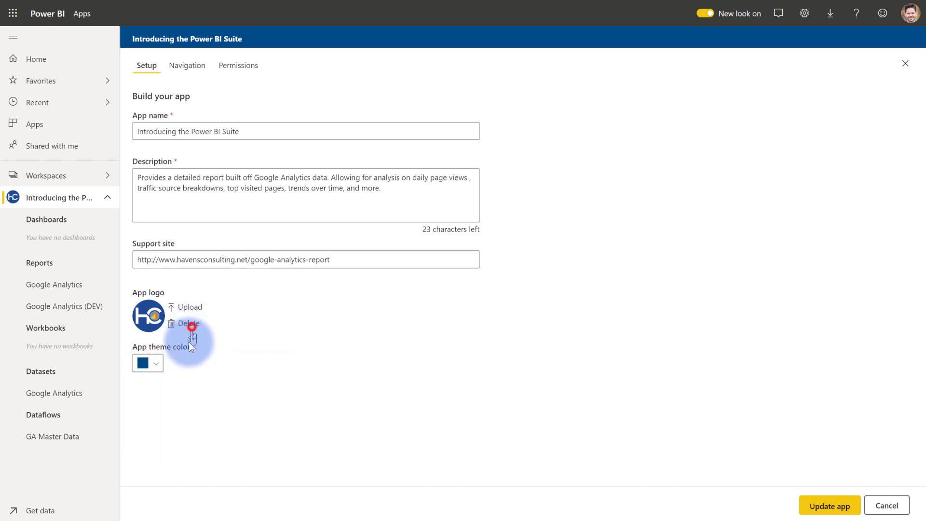
left_click(148, 365)
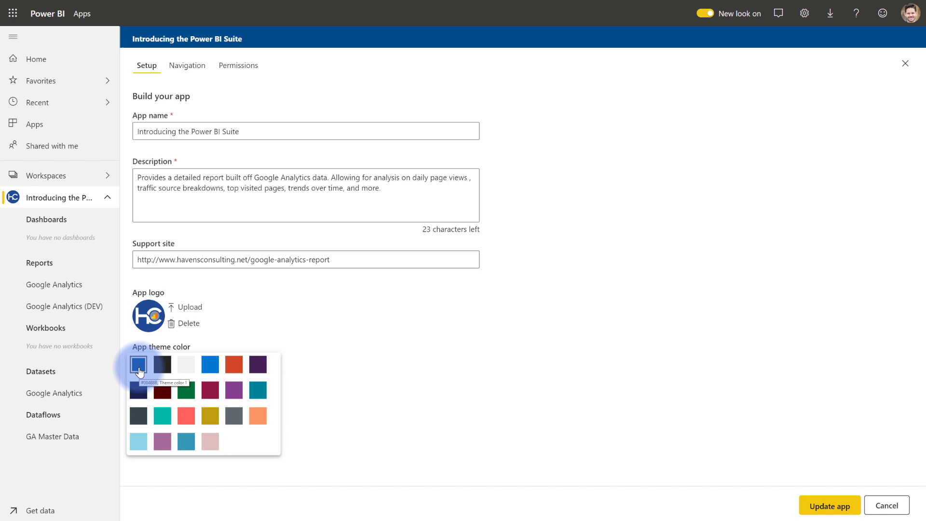
left_click(196, 63)
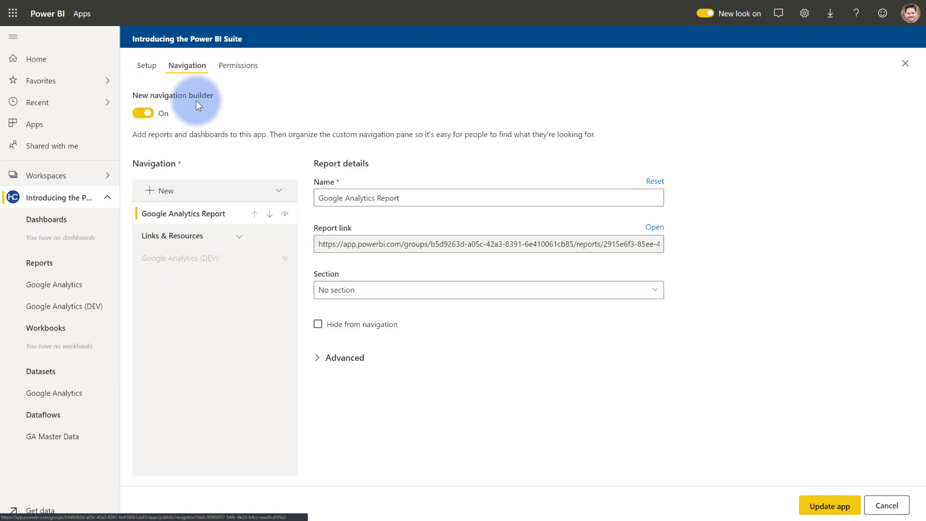
Keep the new navigation builder on, Google Analytics (DEV) hidden, and select Links & Resources
left_click(149, 115)
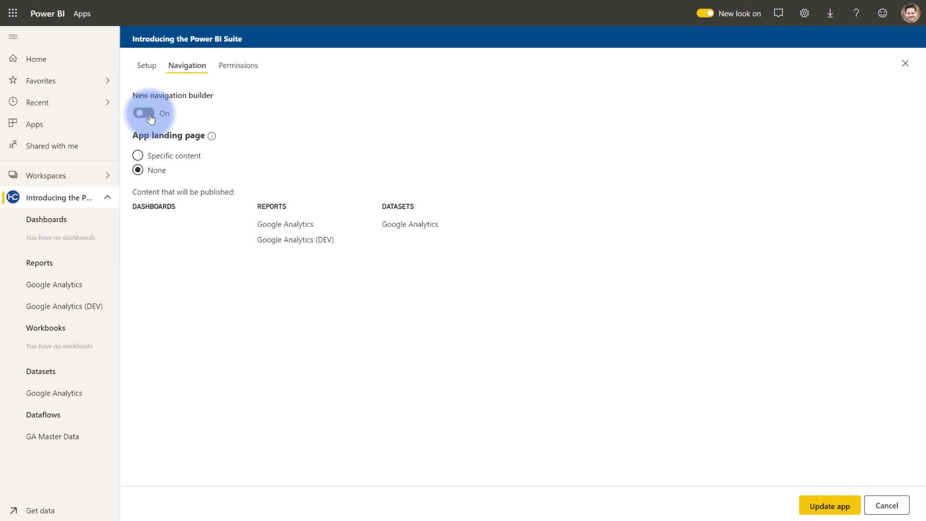
left_click(150, 115)
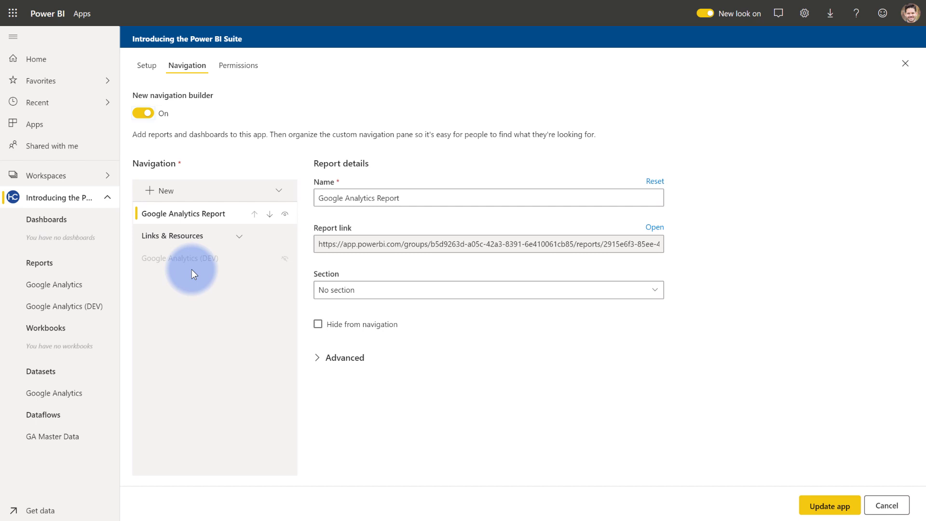
left_click(285, 259)
left_click(285, 259)
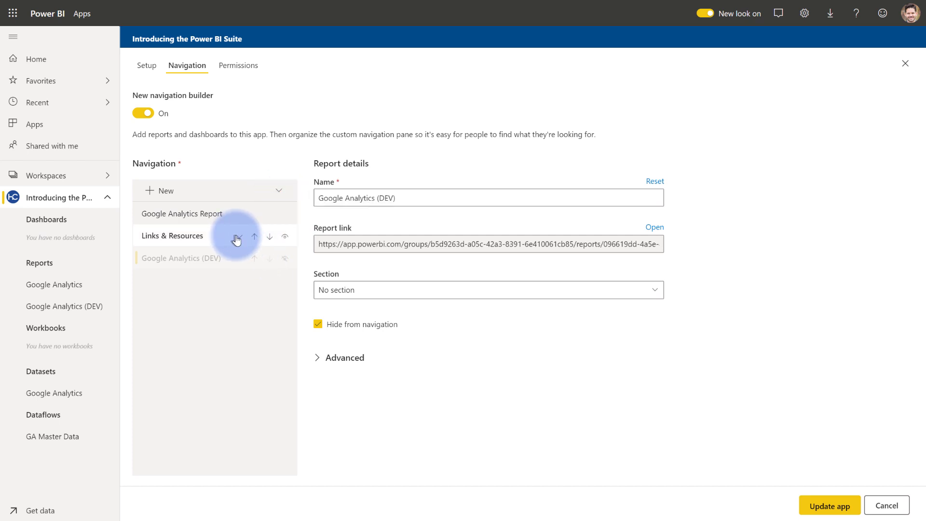
left_click(205, 239)
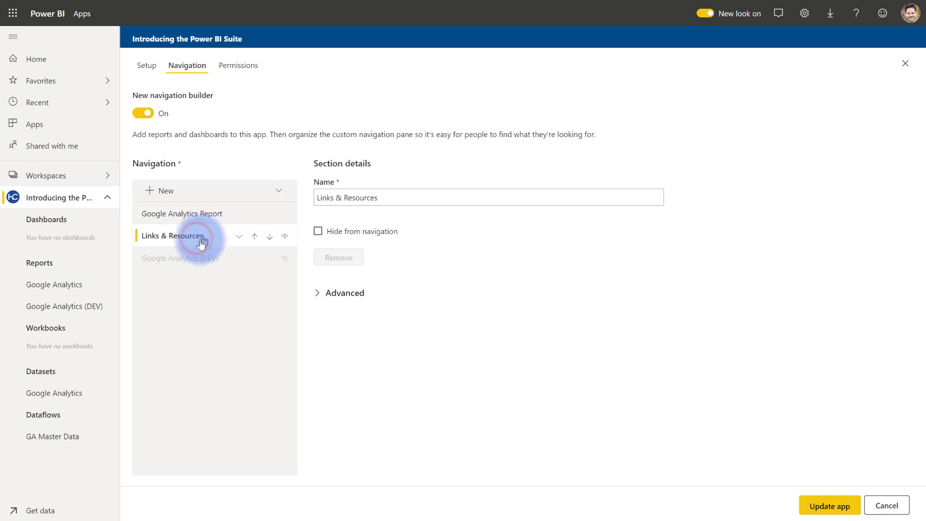
Review the Links & Resources links, keeping GA Dimensions & Metrics opening in a new tab
left_click(238, 235)
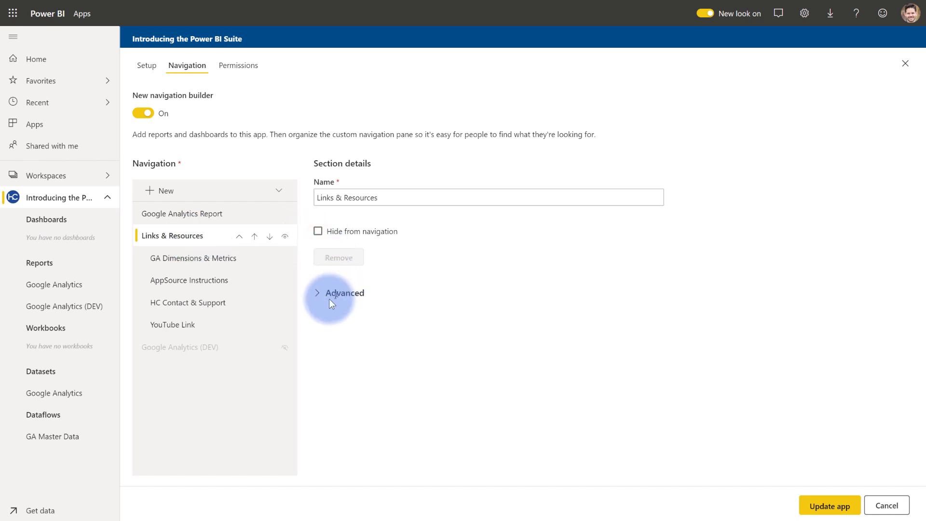
left_click(213, 260)
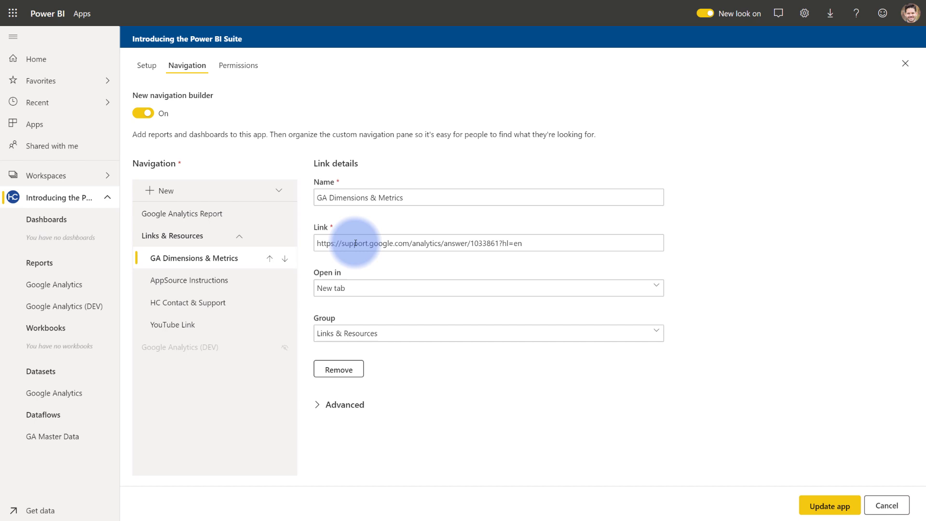
left_click(358, 288)
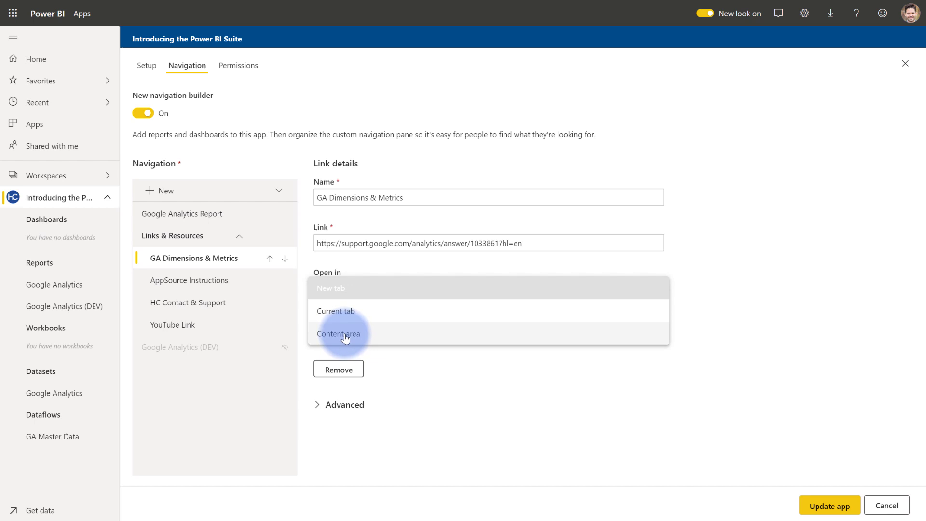
left_click(339, 267)
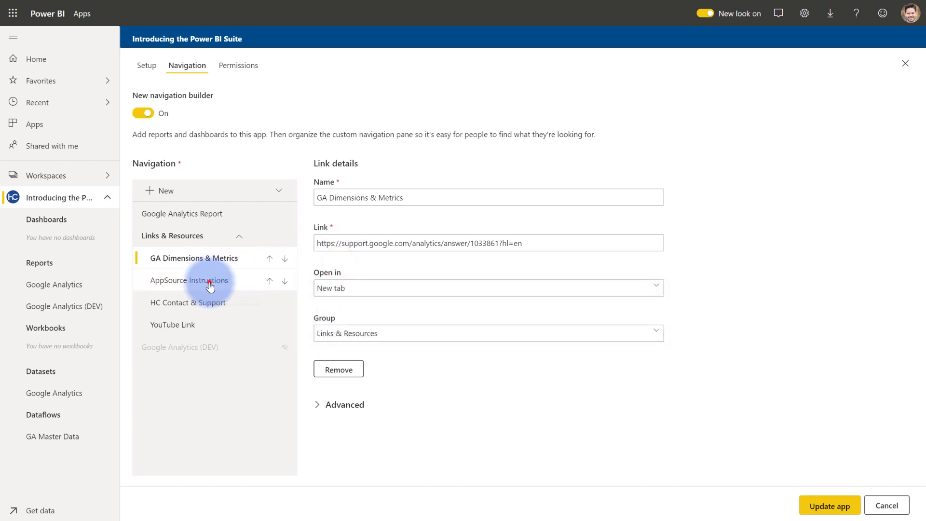
left_click(210, 286)
left_click(204, 305)
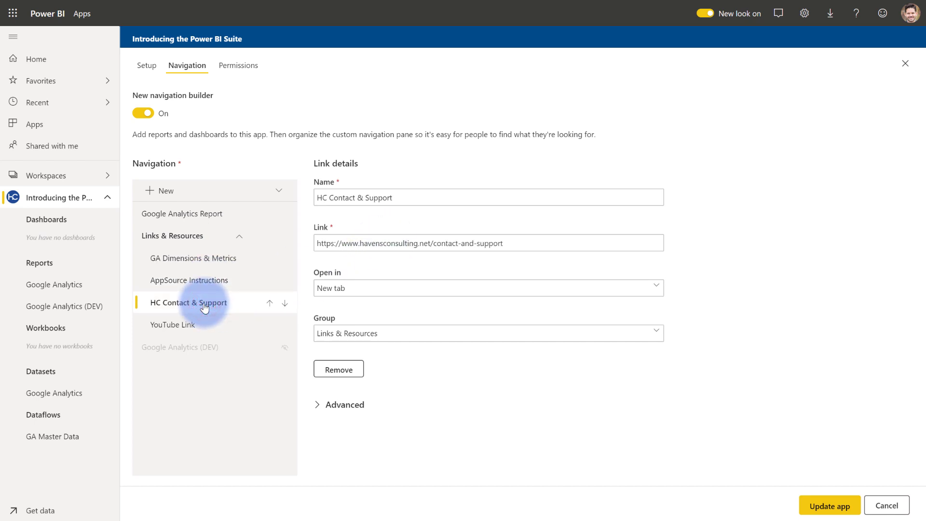
left_click(196, 330)
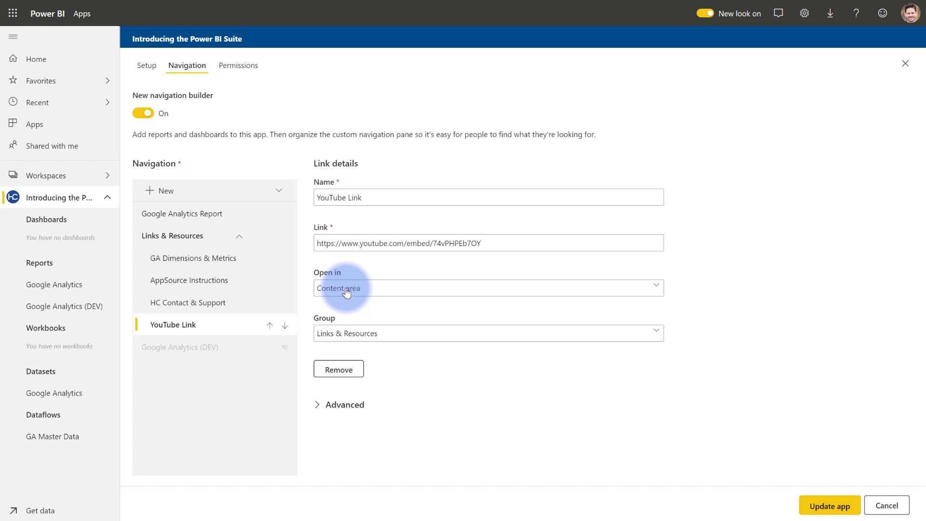
left_click(378, 244)
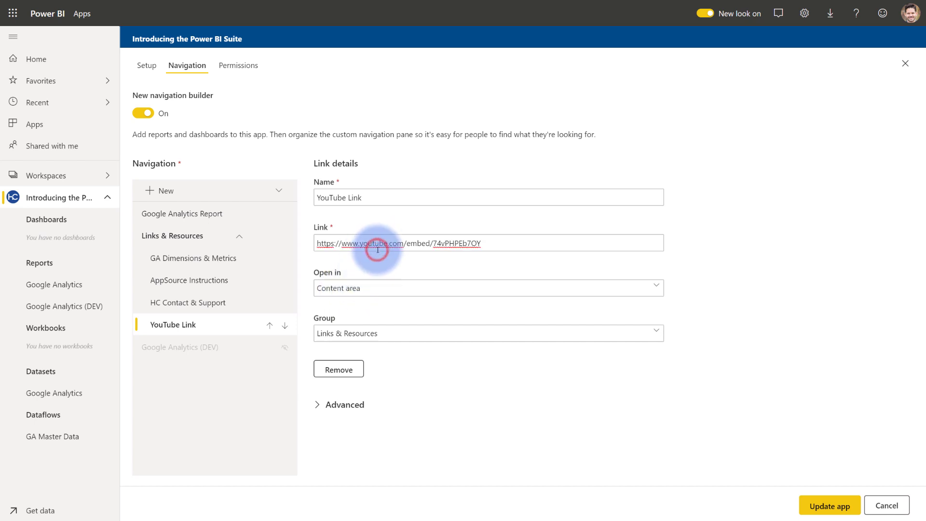
double_click(414, 244)
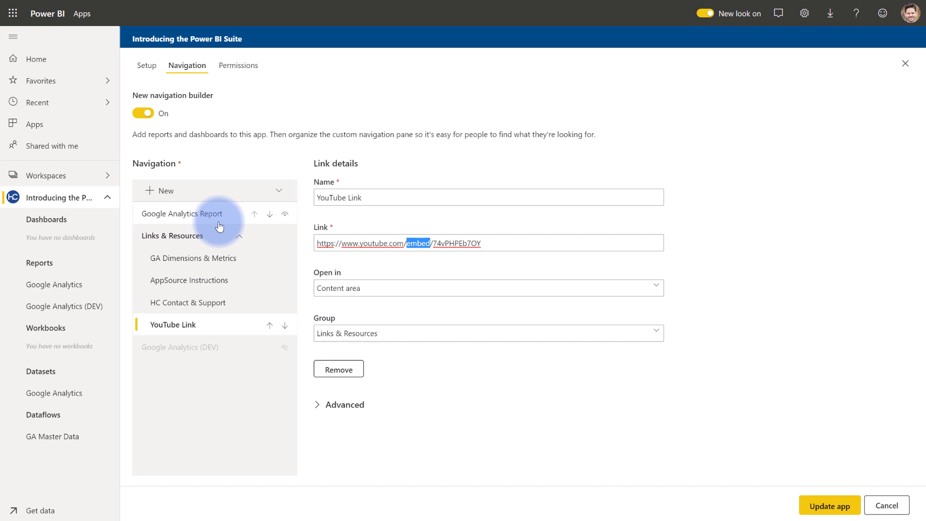
Set the default navigation width under Advanced to Small (240 px)
left_click(318, 405)
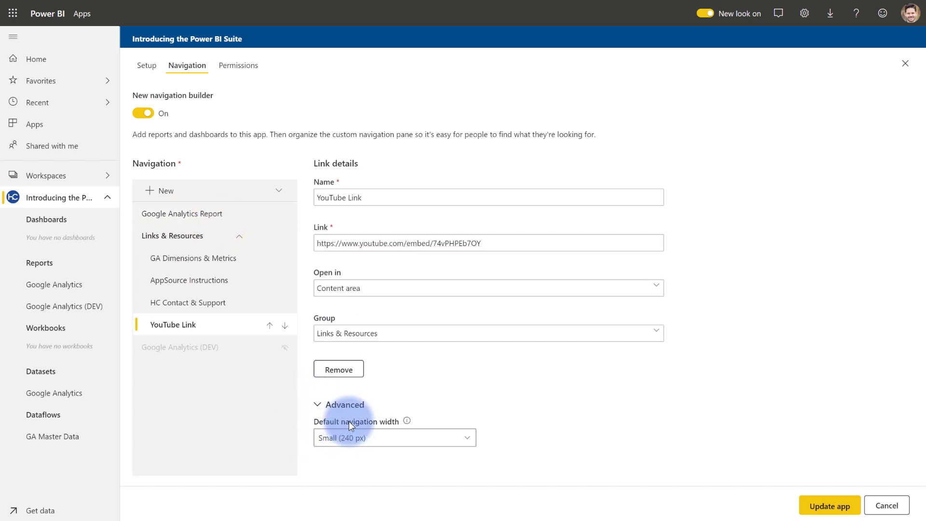
left_click(357, 439)
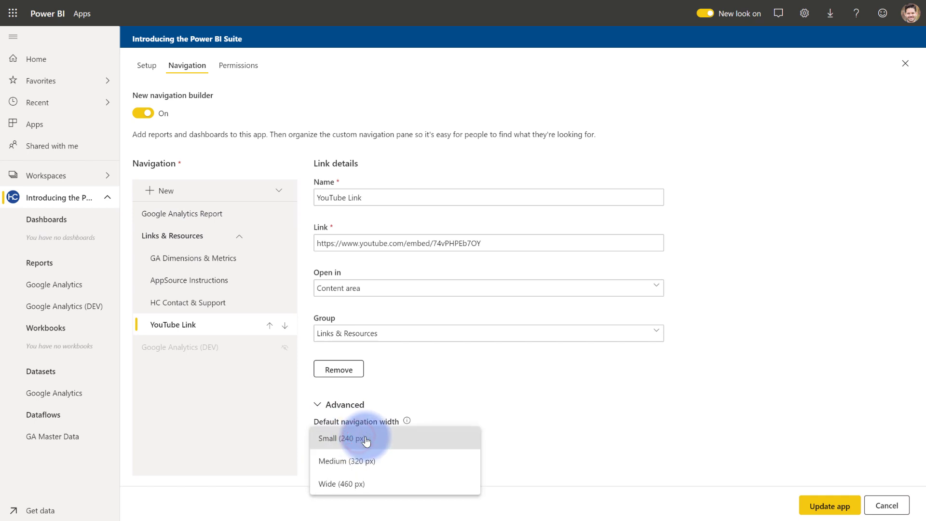
left_click(366, 439)
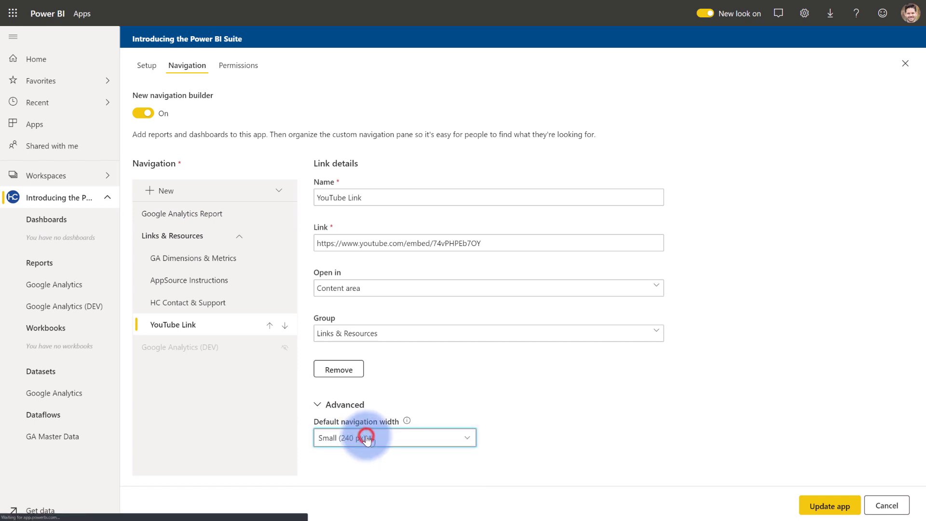
Grant the entire organization access to the app and review its app and report links
left_click(244, 72)
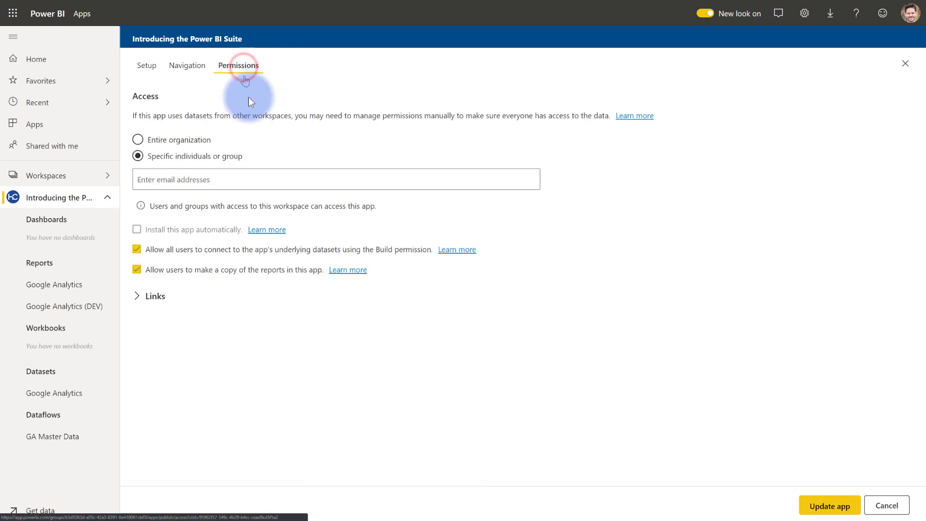
left_click(138, 139)
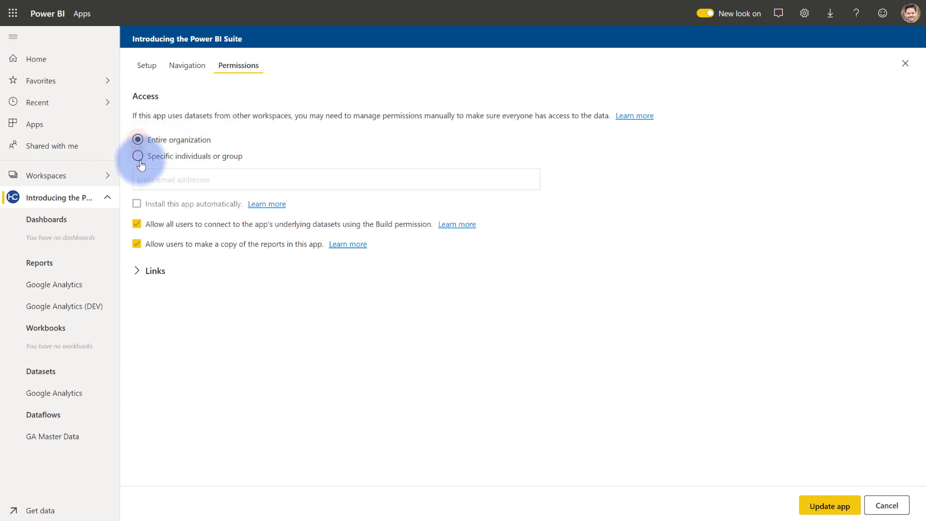
mouse_move(137, 206)
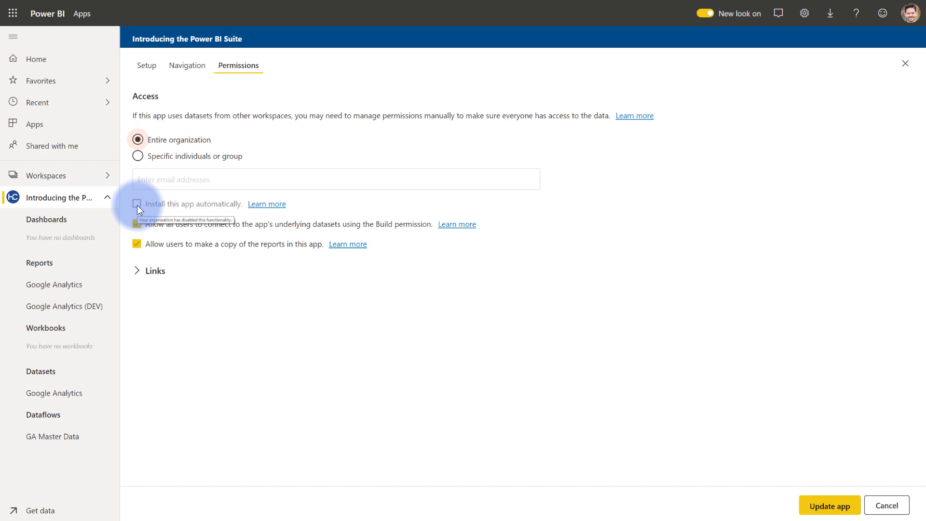
mouse_move(169, 232)
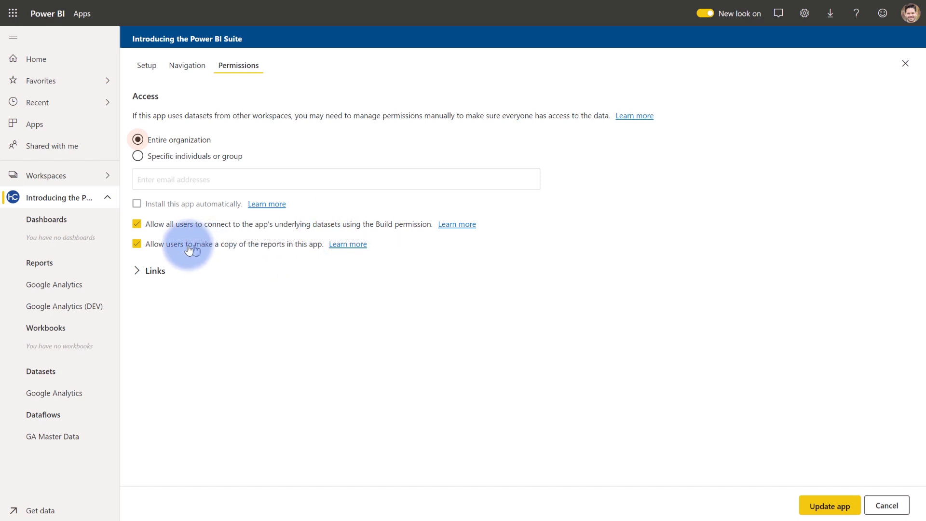
mouse_move(205, 248)
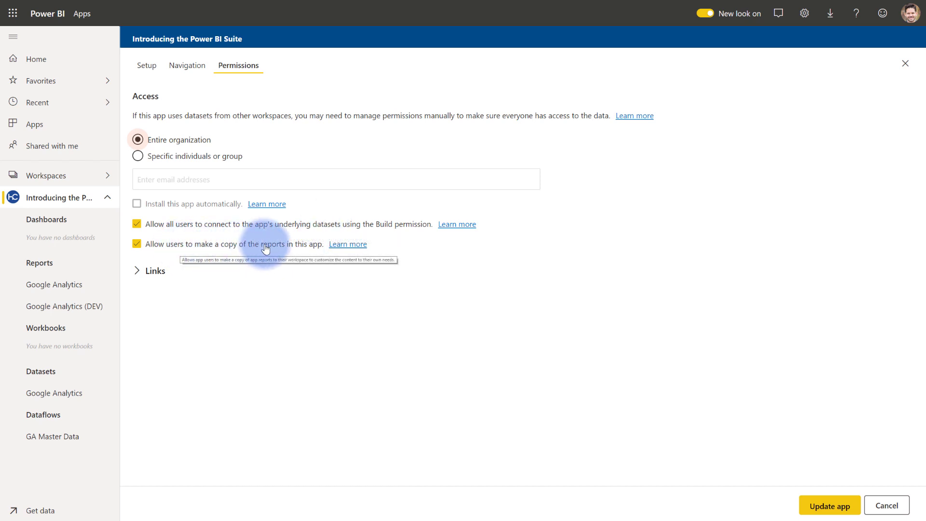
left_click(134, 271)
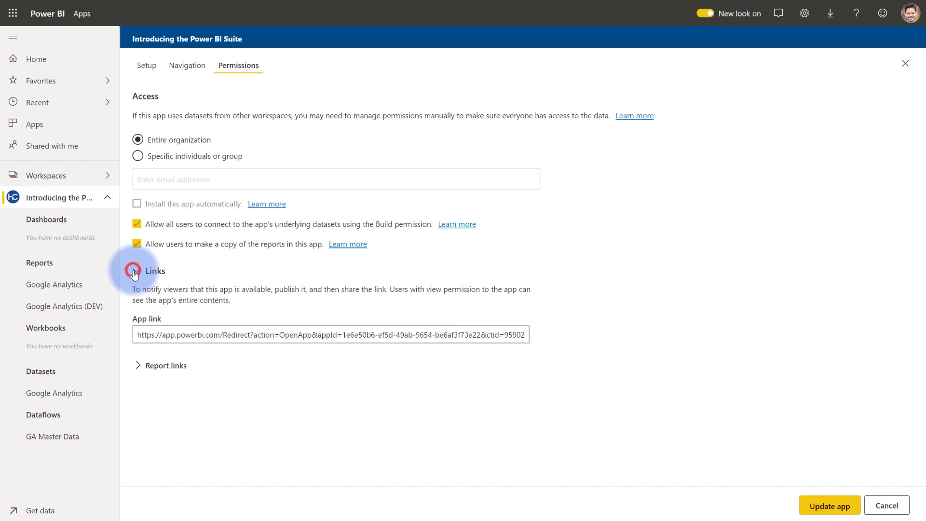
left_click(145, 336)
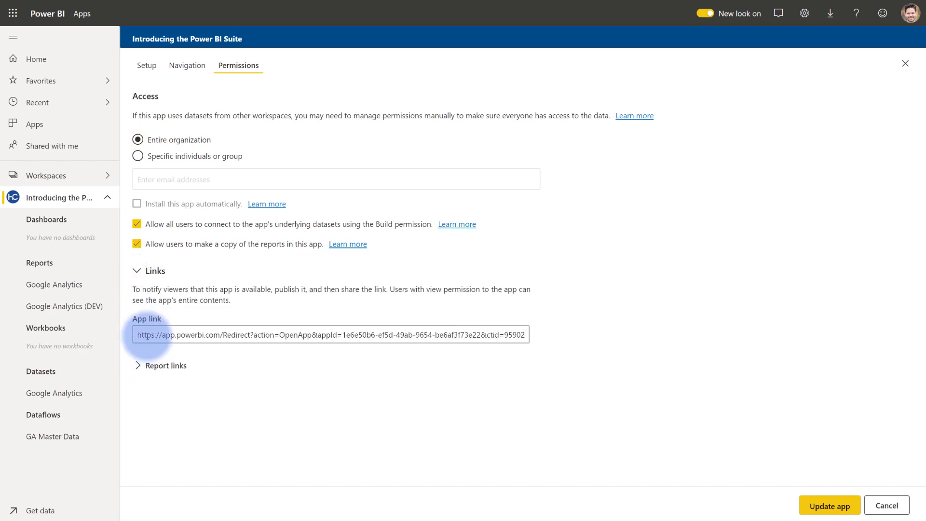
left_click(137, 367)
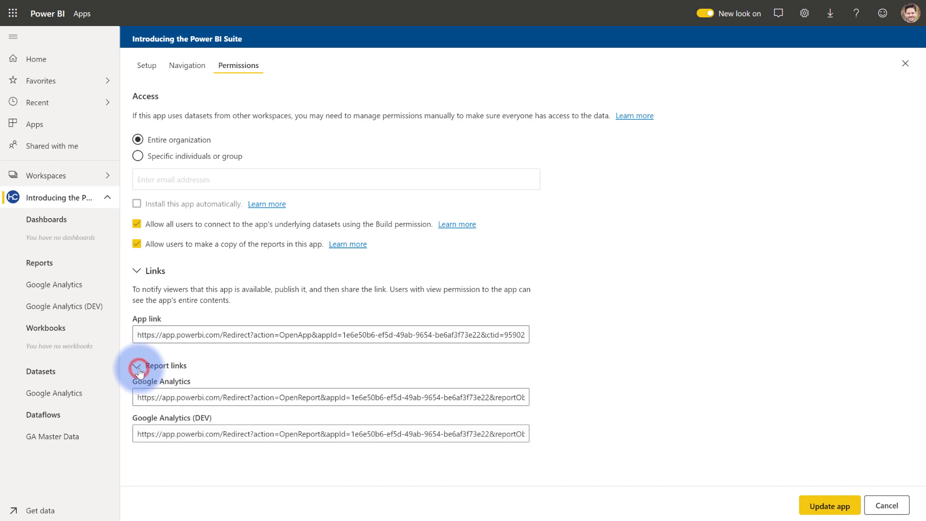
left_click(137, 367)
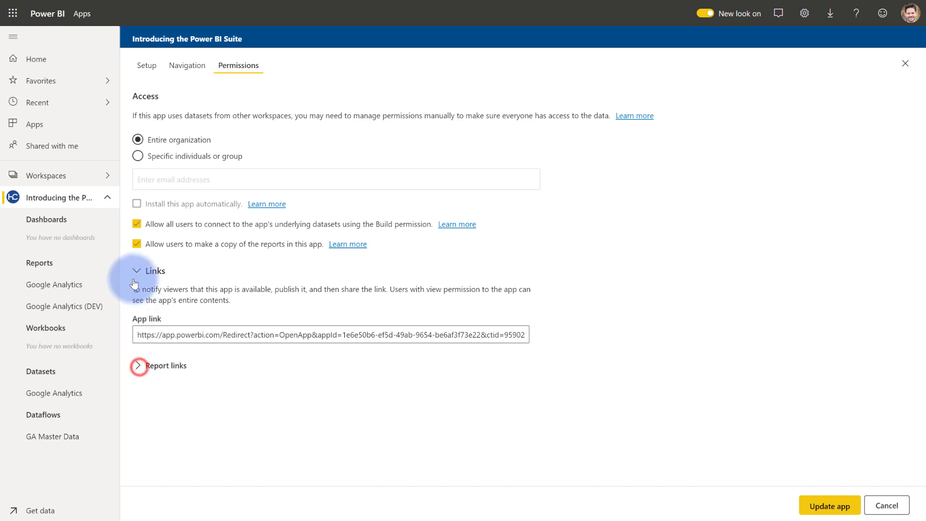
left_click(137, 270)
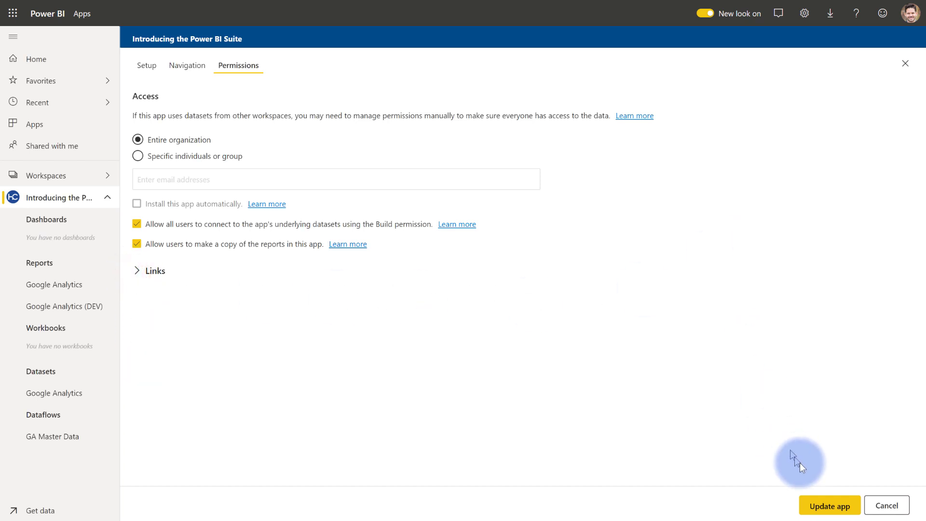
Publish the updated app by confirming Update in the dialog
left_click(825, 506)
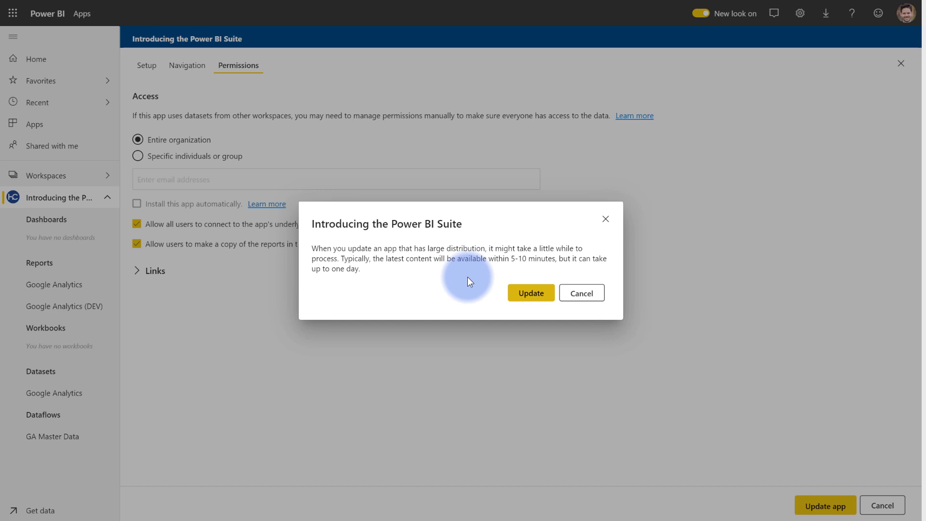
left_click(521, 295)
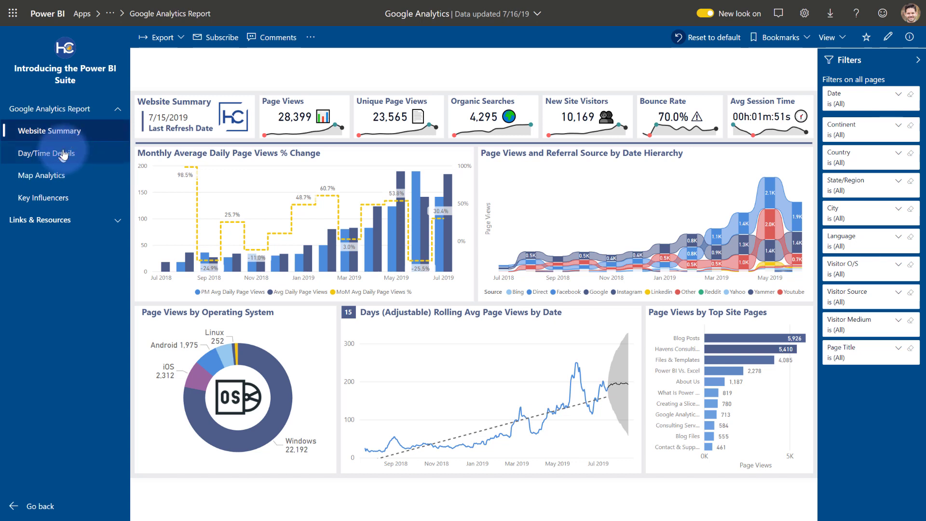
Visit Day/Time Details, return to Website Summary, and expand the Links & Resources group
left_click(119, 110)
left_click(118, 110)
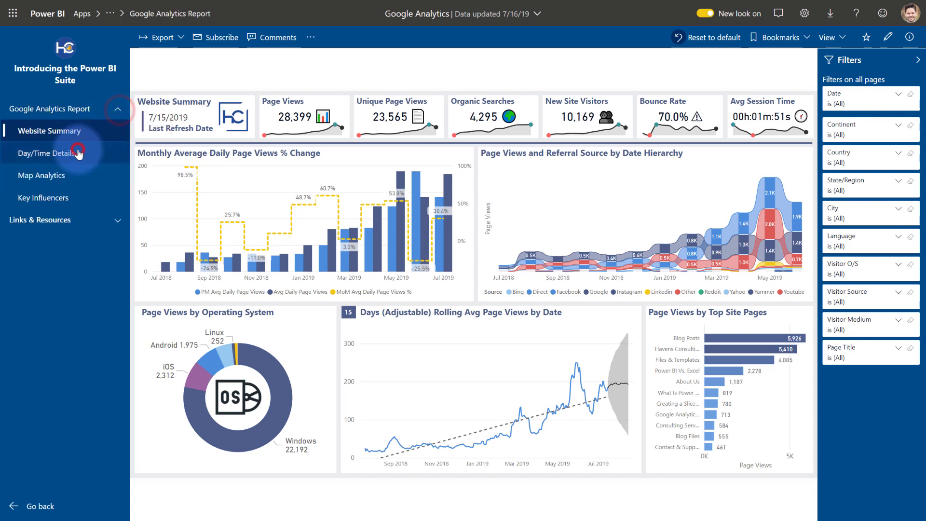
left_click(78, 153)
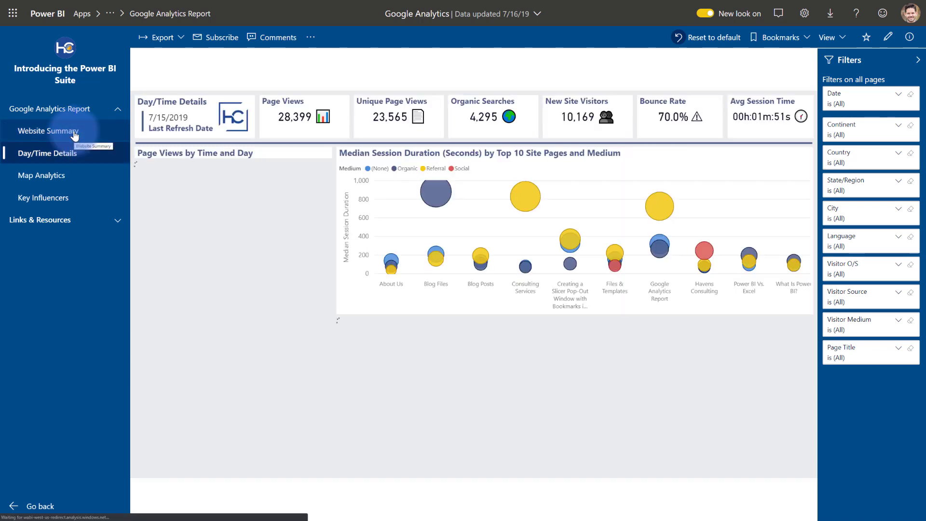
left_click(74, 133)
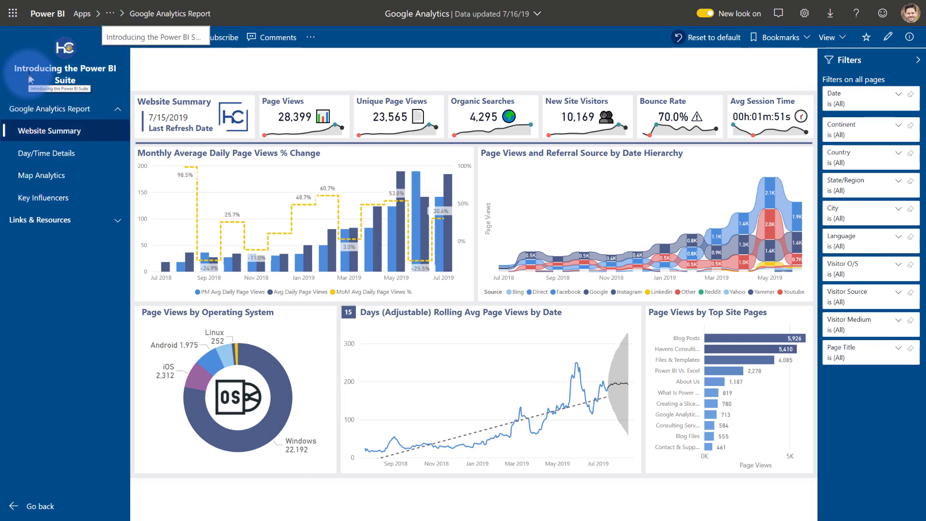
left_click(159, 68)
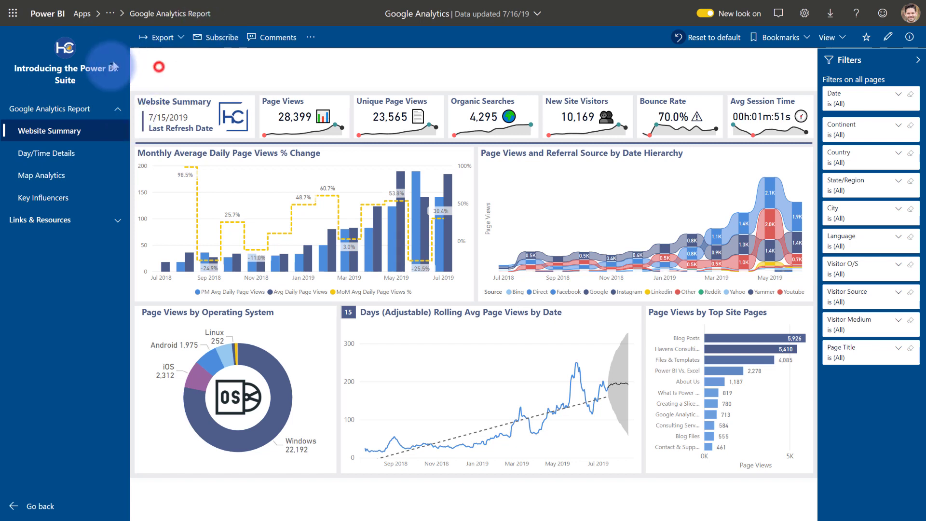
left_click(118, 221)
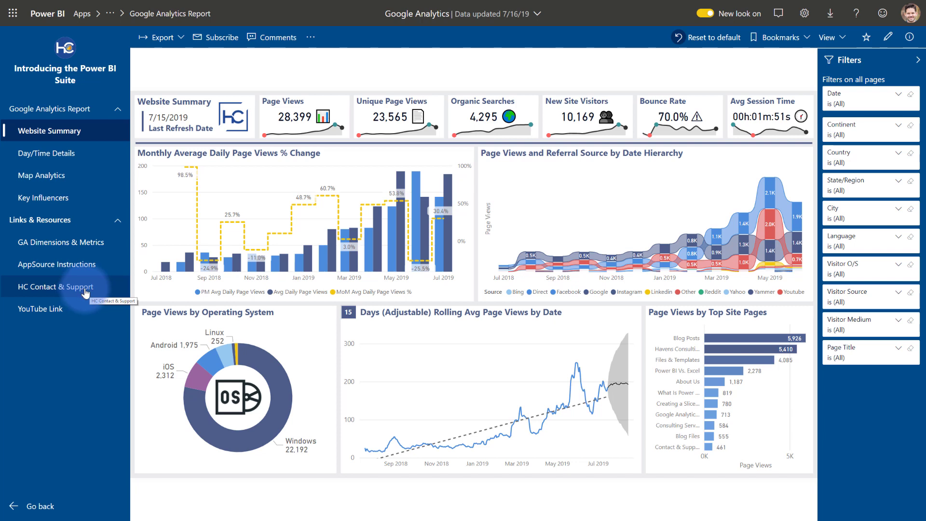
left_click(52, 313)
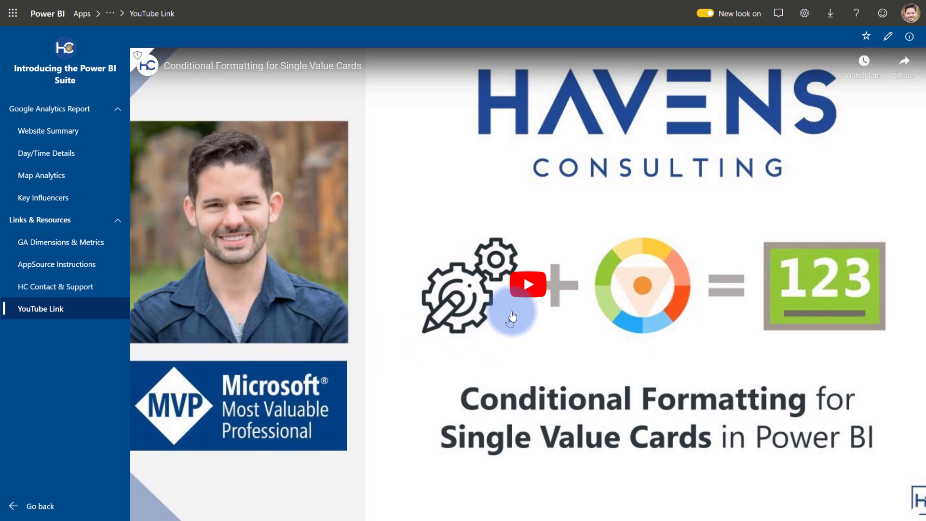
left_click(527, 285)
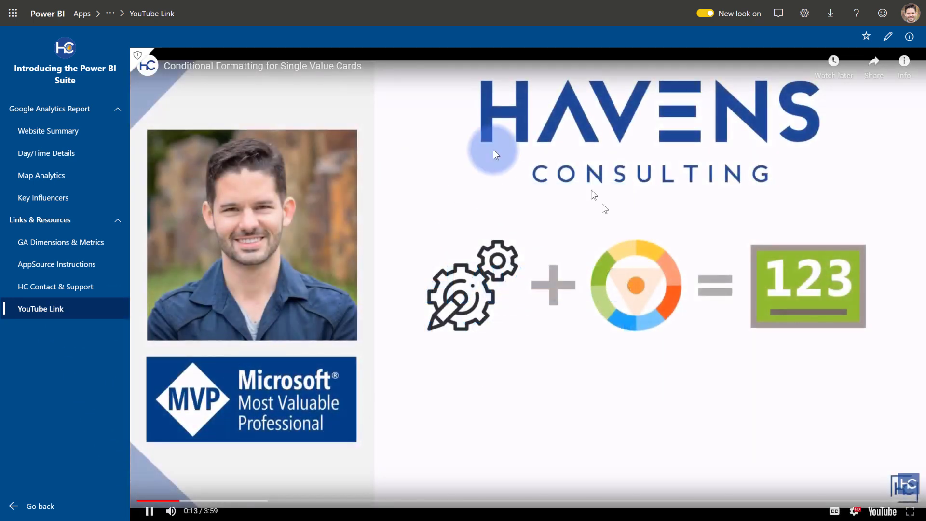
left_click(69, 136)
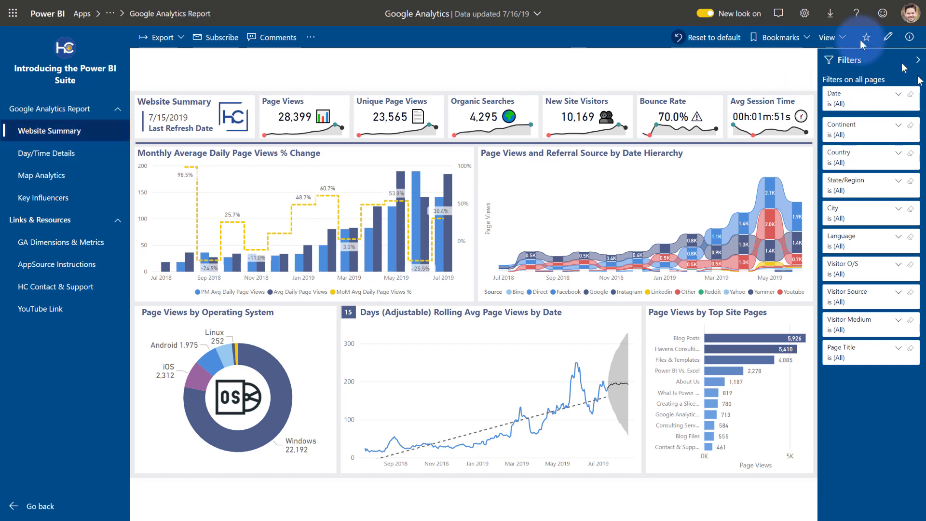
left_click(859, 57)
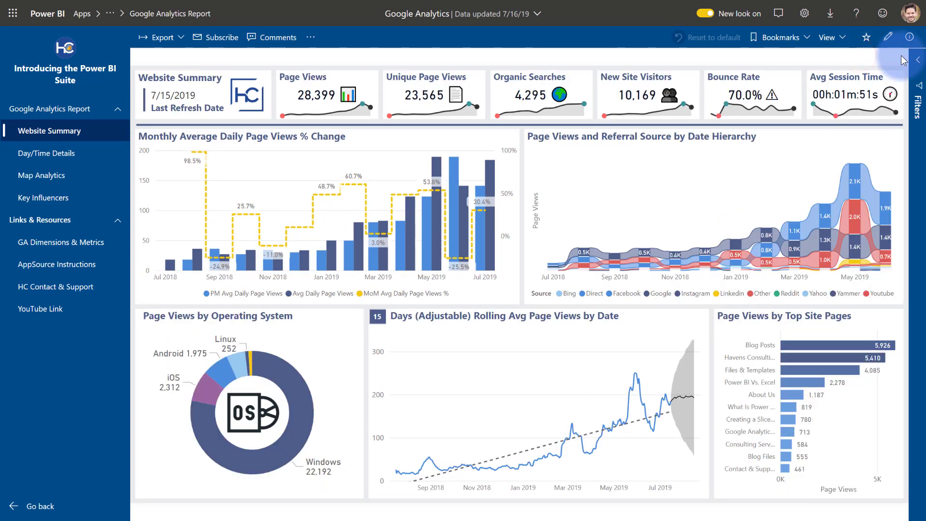
left_click(918, 64)
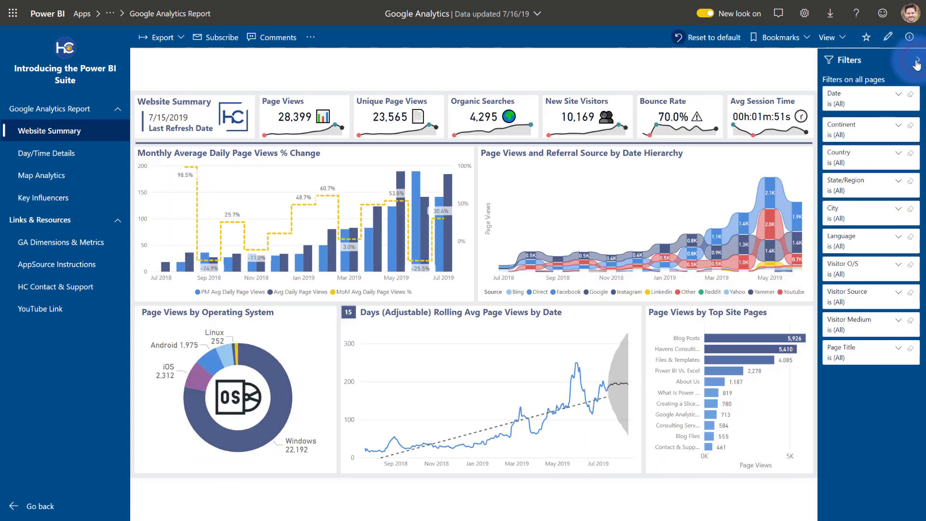